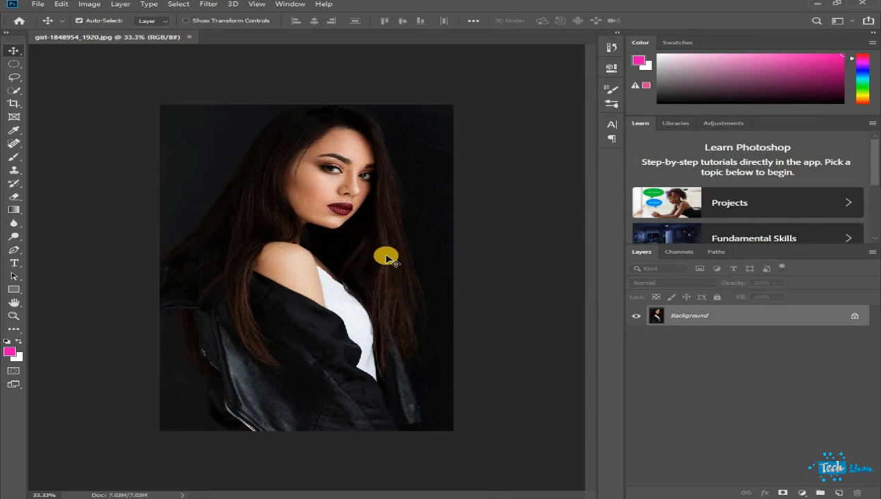
Add a new empty layer above the photo and set the Brush foreground color to red ff0000.
left_click(840, 493)
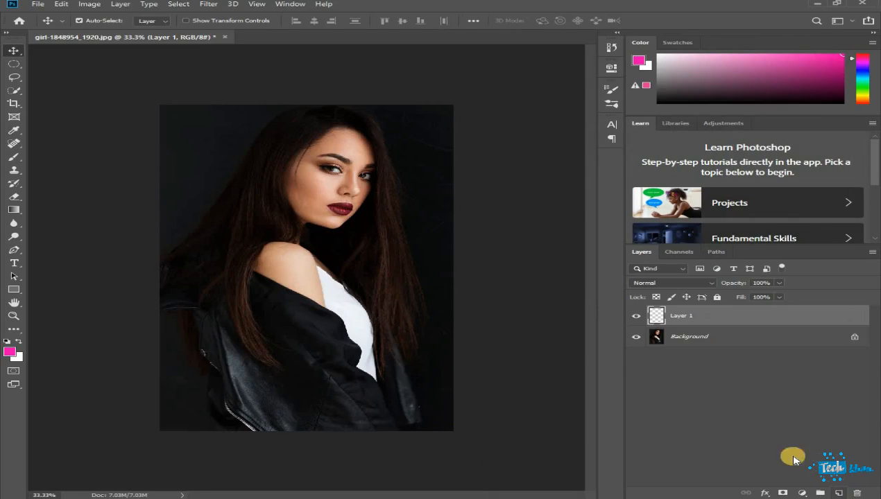
left_click(14, 161)
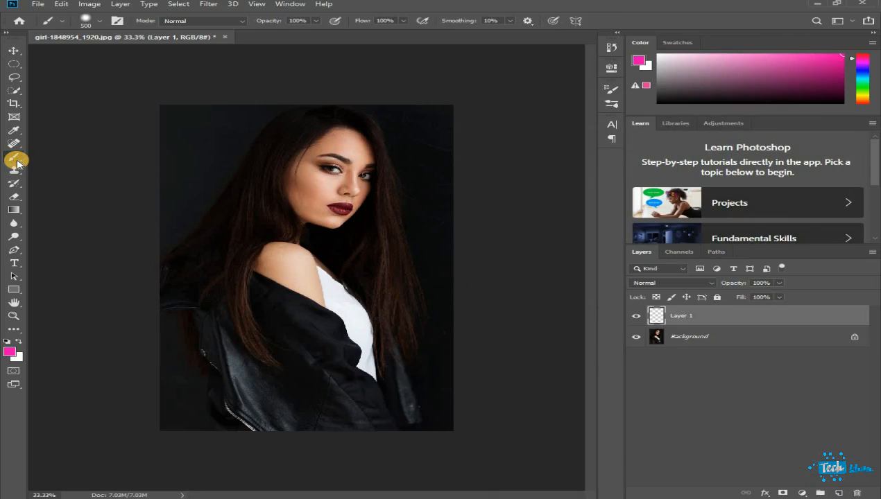
left_click(9, 351)
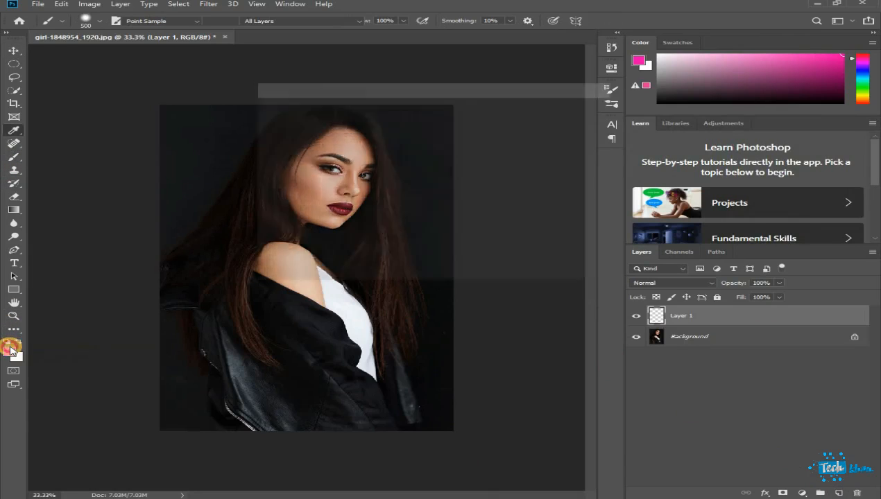
left_click_drag(448, 112, 452, 102)
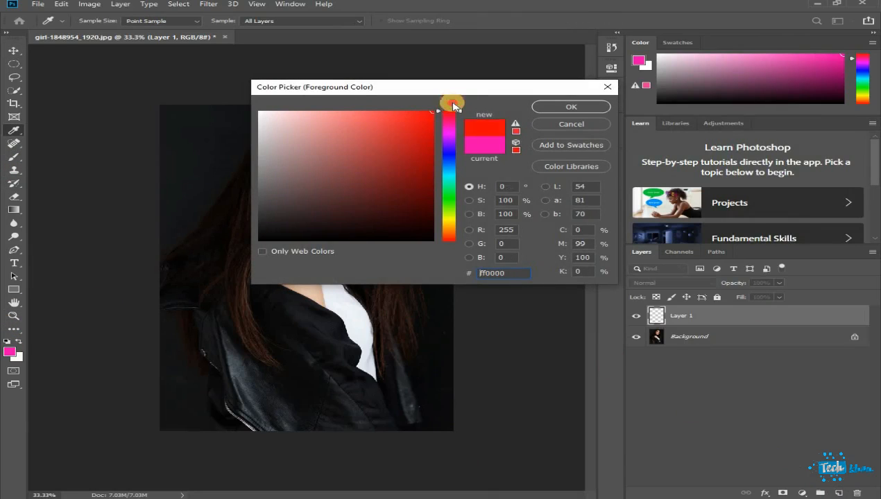
left_click(558, 108)
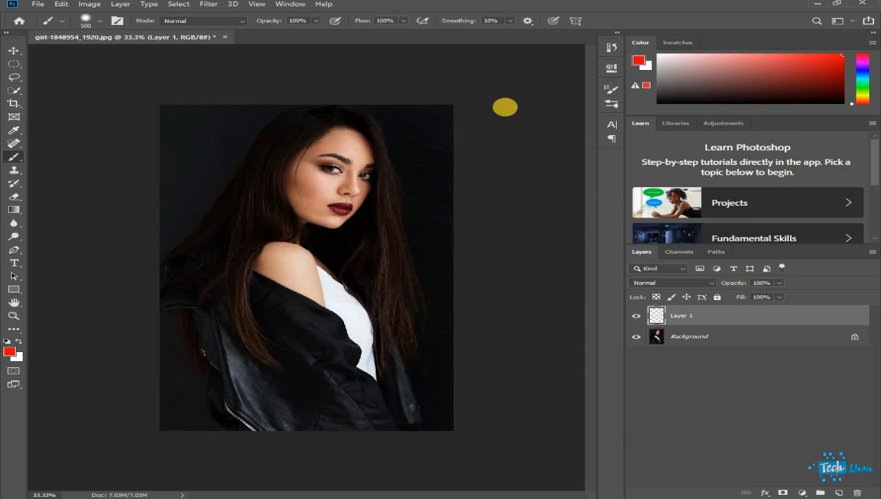
Paint the right part of the new layer solid red from top to bottom with the 500 px, 54% hardness brush.
left_click(89, 21)
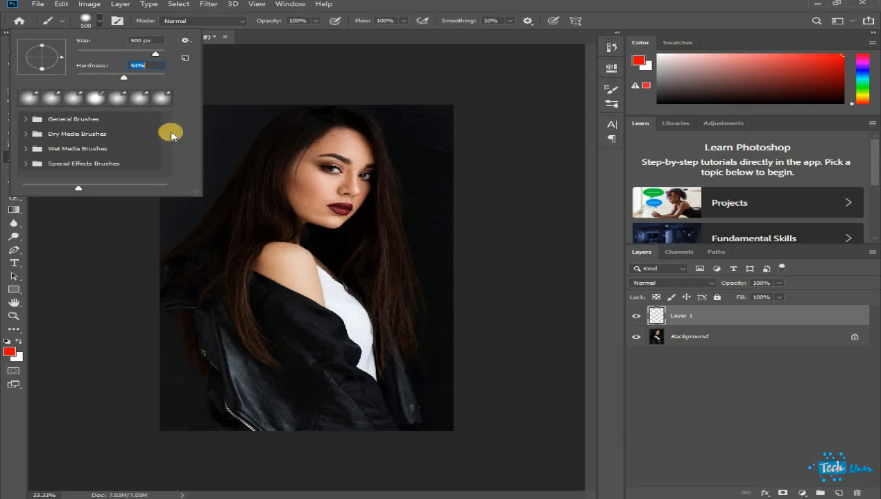
left_click(447, 126)
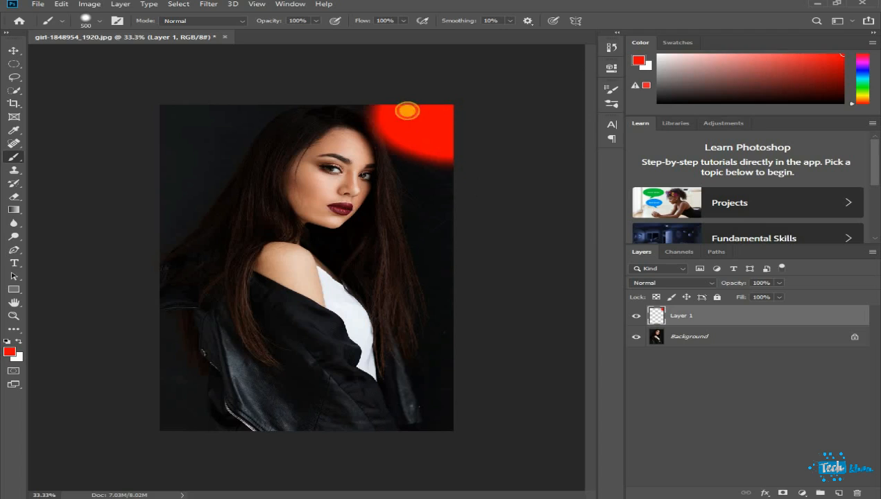
left_click(403, 420, "shift")
mouse_move(403, 420)
left_mouse_down()
mouse_move(394, 410)
mouse_move(392, 260)
mouse_move(405, 75)
left_mouse_up()
left_click_drag(398, 133, 396, 249)
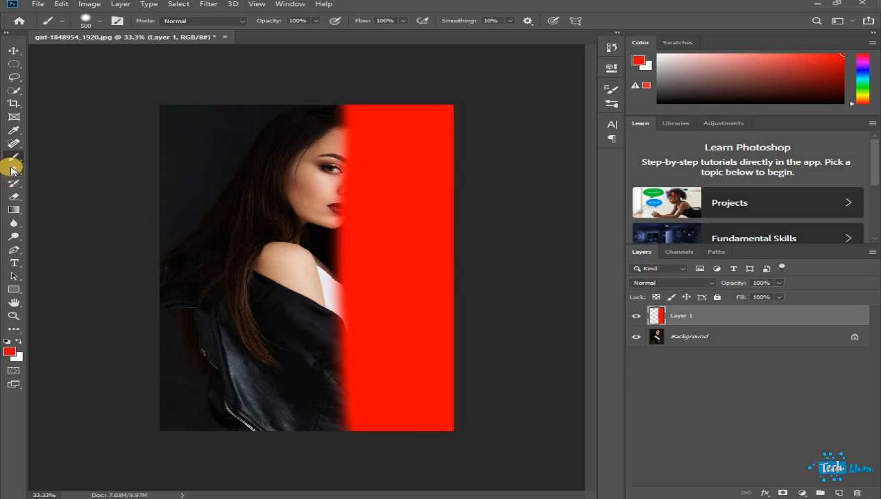
Change the foreground color to magenta de00ff.
left_click(9, 352)
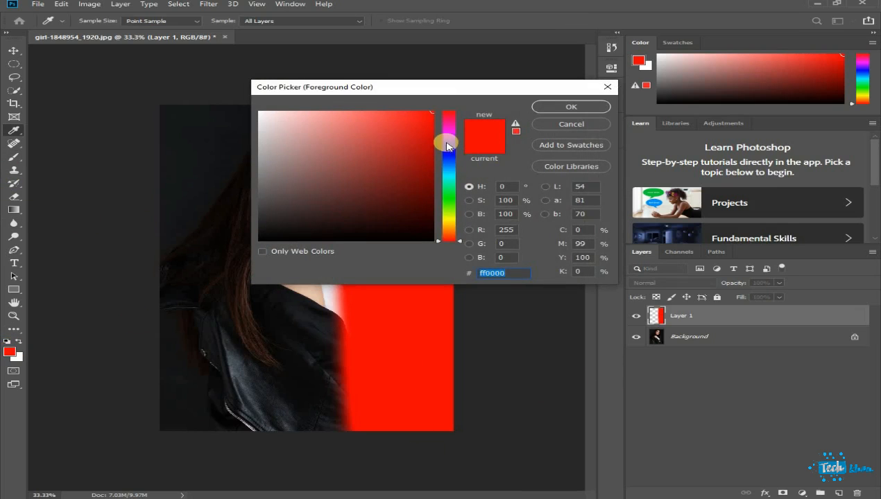
left_click(444, 139)
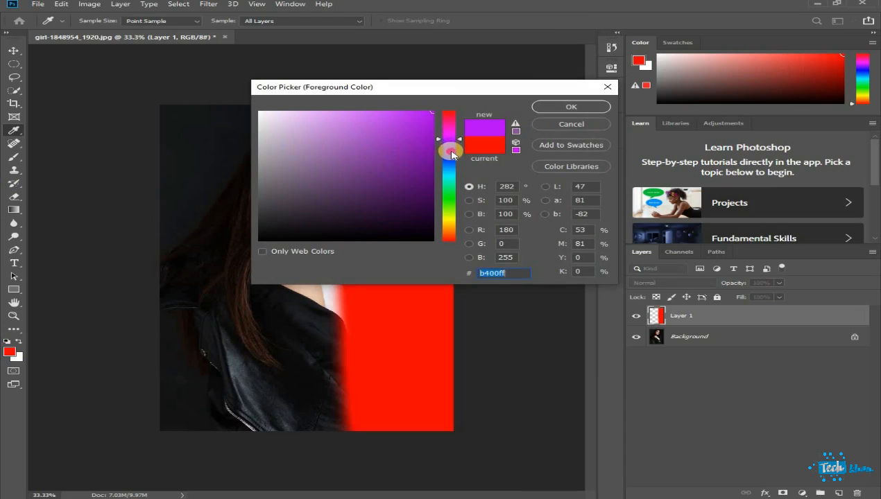
left_click_drag(451, 151, 451, 152)
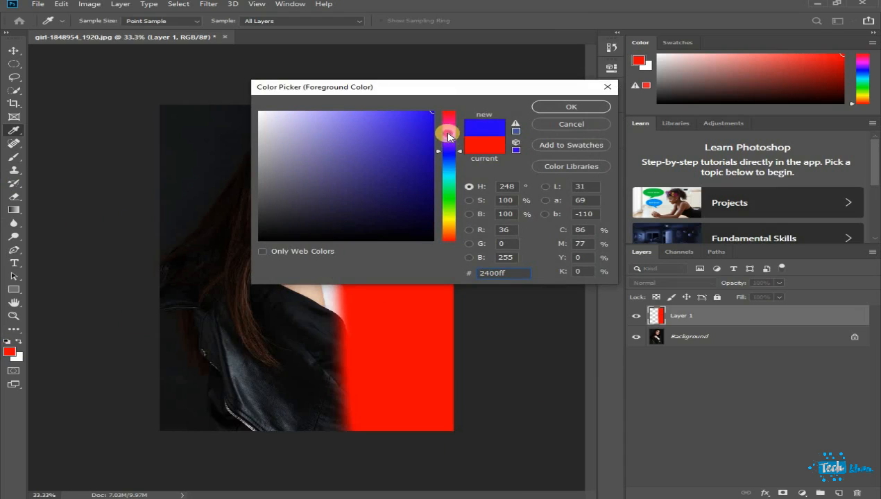
left_click(448, 137)
left_click_drag(445, 142, 448, 139)
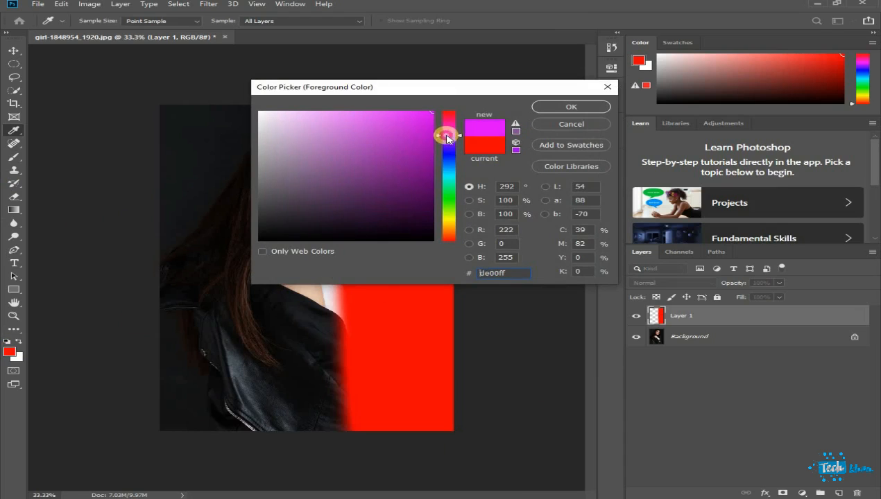
left_click(565, 111)
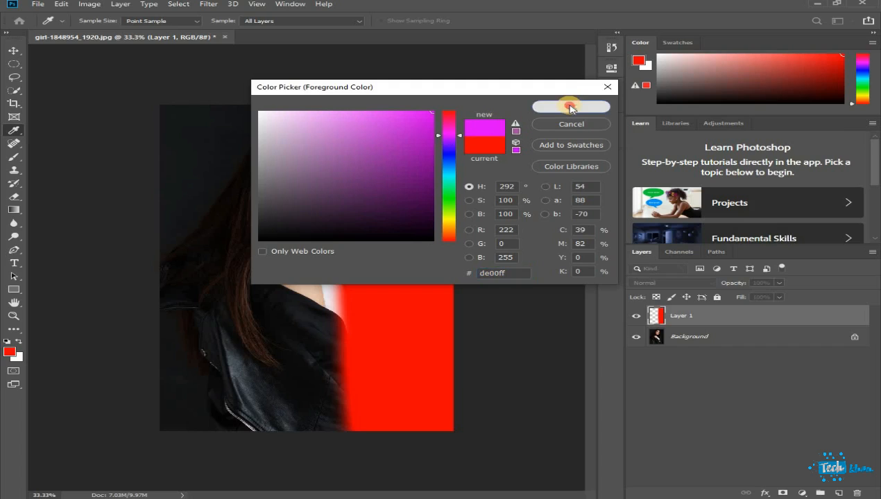
Paint the remaining left part of the layer magenta and set the layer's blend mode to Darken.
key("b")
mouse_move(291, 119)
left_mouse_down()
mouse_move(289, 369)
mouse_move(299, 439)
mouse_move(281, 192)
mouse_move(293, 117)
mouse_move(267, 324)
mouse_move(210, 266)
mouse_move(195, 160)
mouse_move(241, 423)
mouse_move(191, 419)
mouse_move(264, 126)
mouse_move(266, 243)
left_mouse_up()
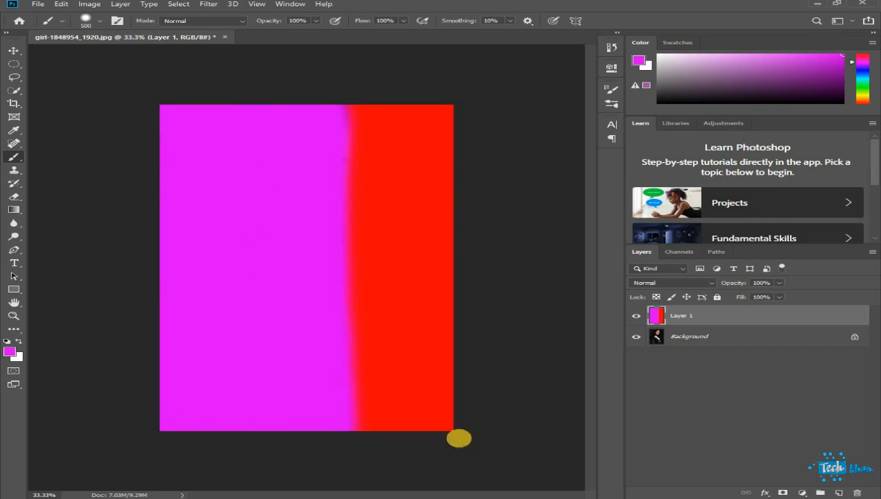
left_click(679, 283)
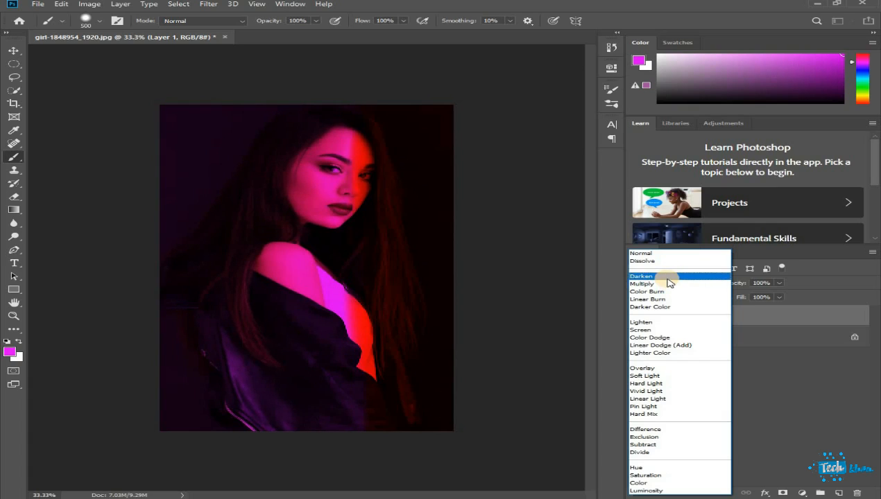
left_click(667, 277)
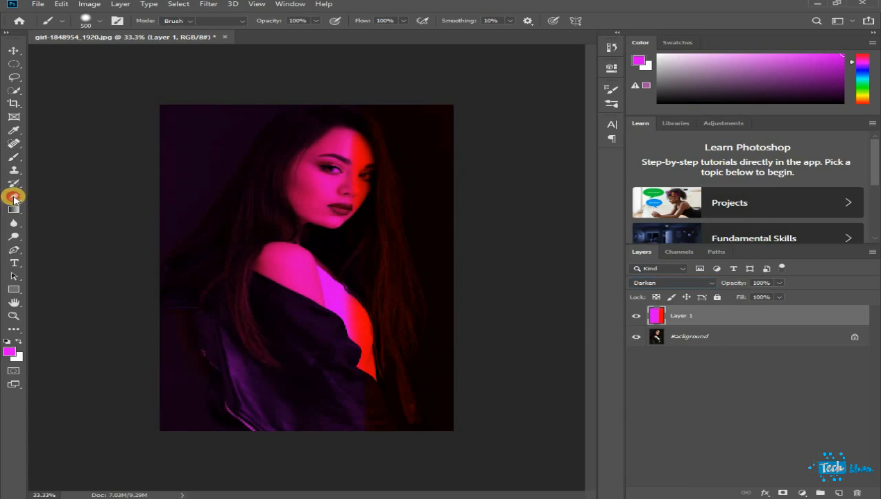
Erase the color tint from the dark background on both sides of the woman, using the Eraser at 100% opacity.
left_click(14, 197)
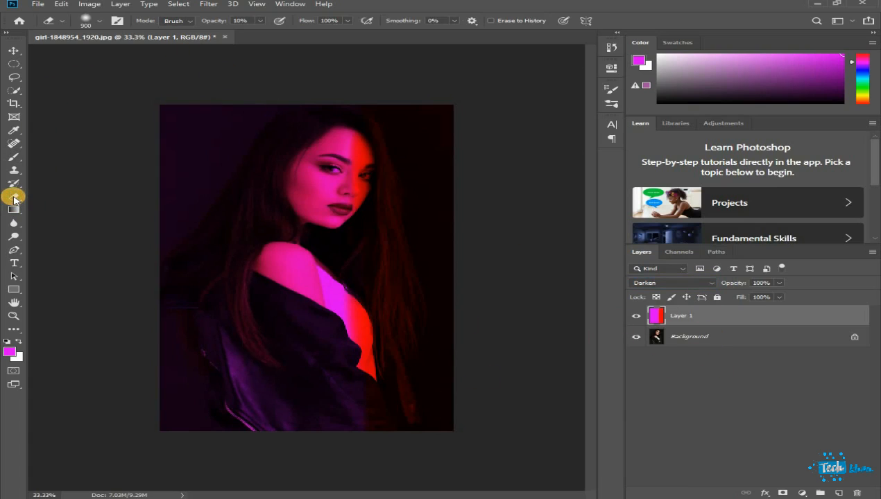
left_click(260, 20)
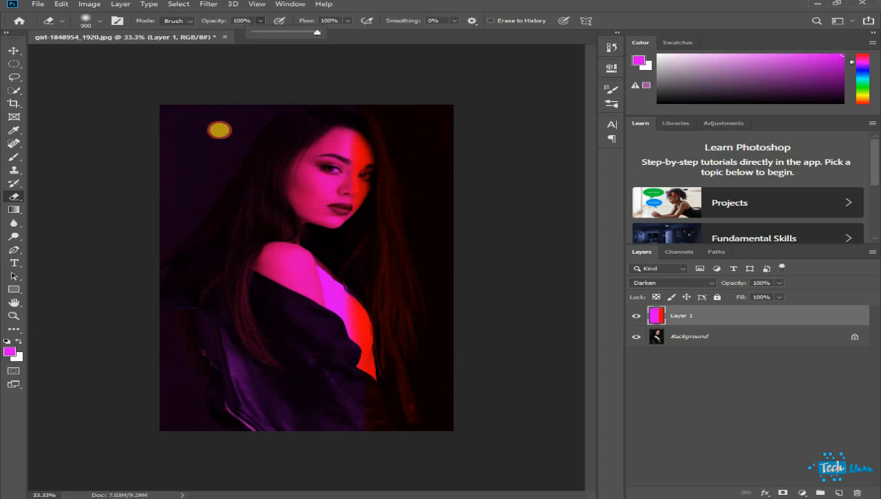
left_click(156, 121)
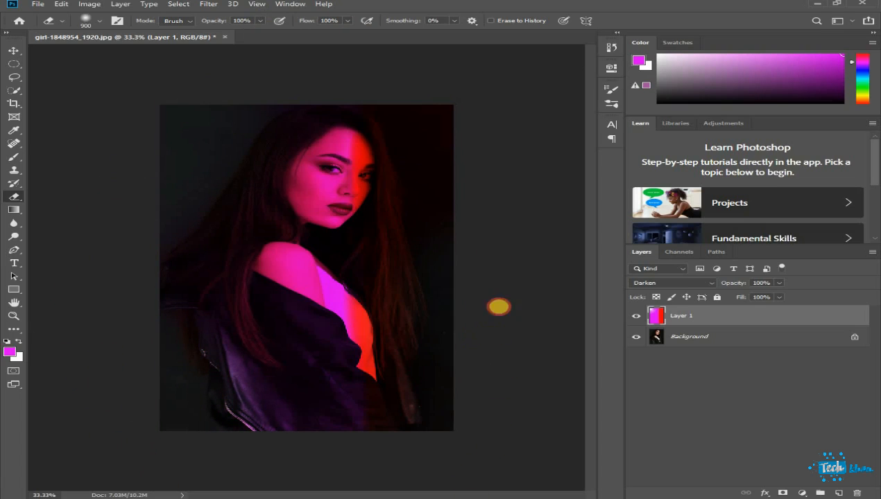
mouse_move(504, 161)
left_mouse_down()
mouse_move(467, 90)
mouse_move(535, 221)
mouse_move(518, 147)
left_mouse_up()
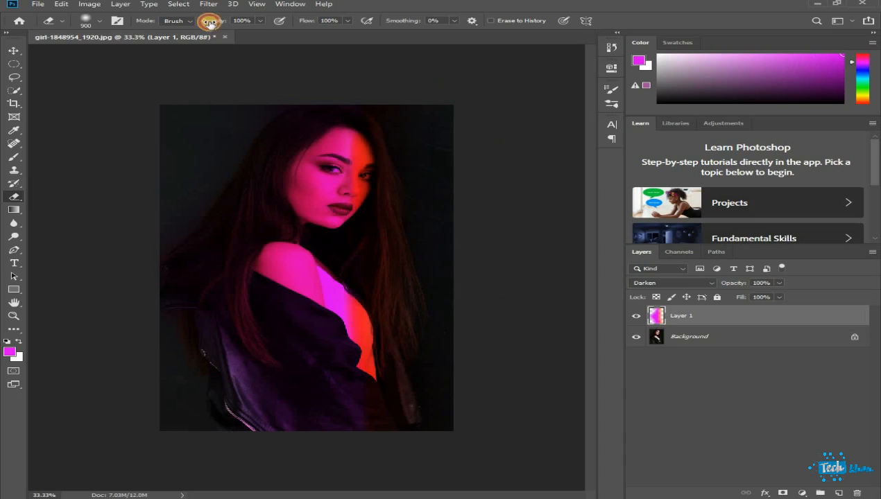
Lower the Eraser opacity to 9% and lightly erase the color over the woman's lower body and jacket.
left_click(262, 21)
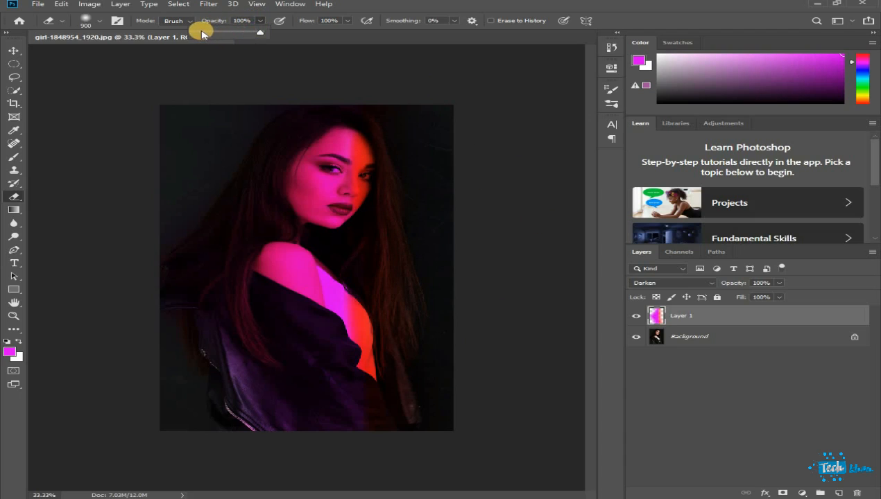
left_click_drag(204, 32, 200, 32)
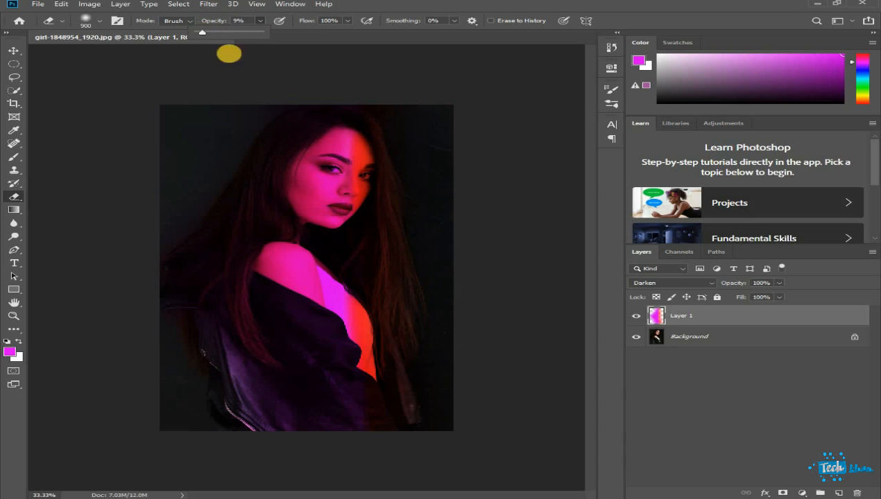
mouse_move(387, 363)
left_mouse_down()
mouse_move(285, 360)
mouse_move(313, 372)
left_mouse_up()
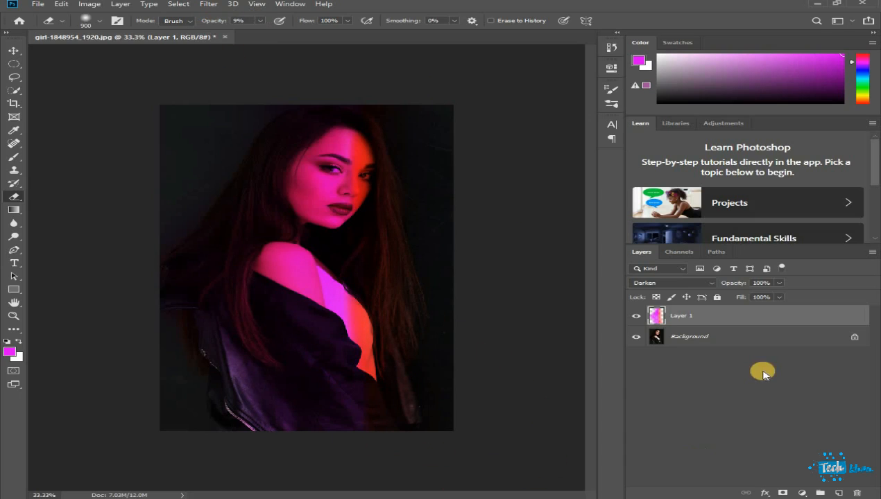
Try an opacity of about 80% on the painted color layer.
left_click(778, 284)
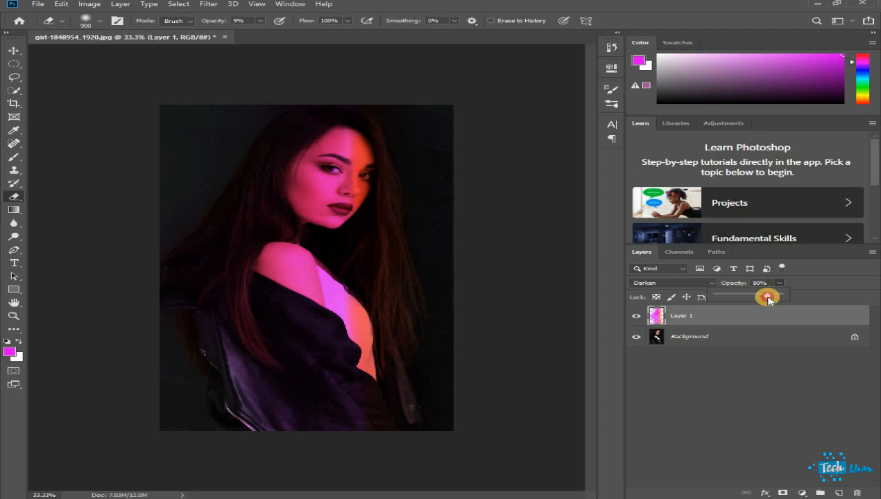
left_click(732, 406)
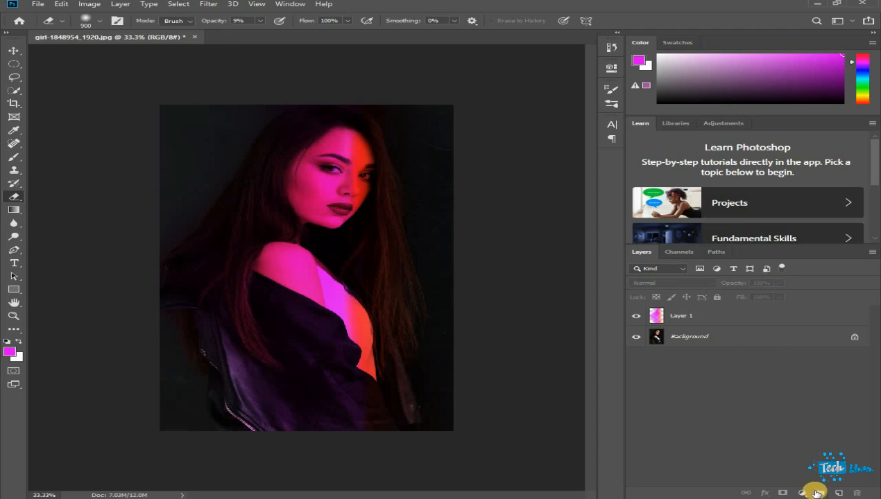
left_click(755, 316)
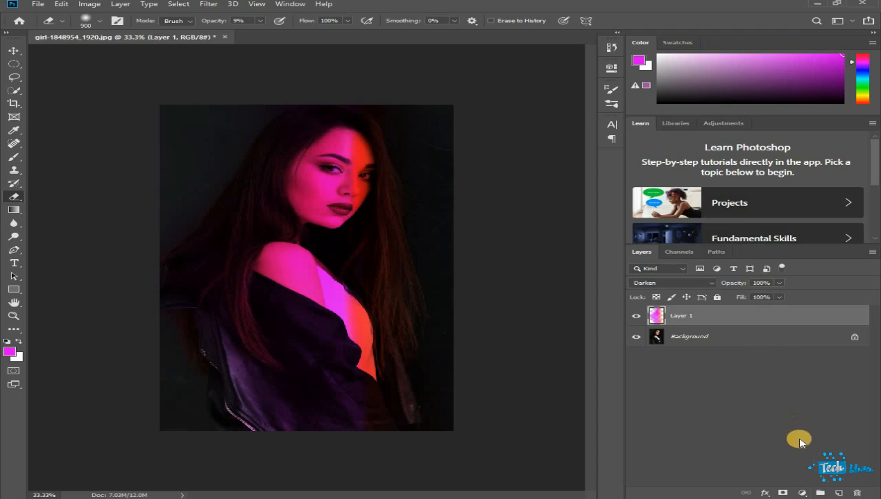
Add a Brightness/Contrast adjustment layer with contrast 100 and brightness about -26, and compare the image with and without it.
left_click(797, 493)
left_click(816, 347)
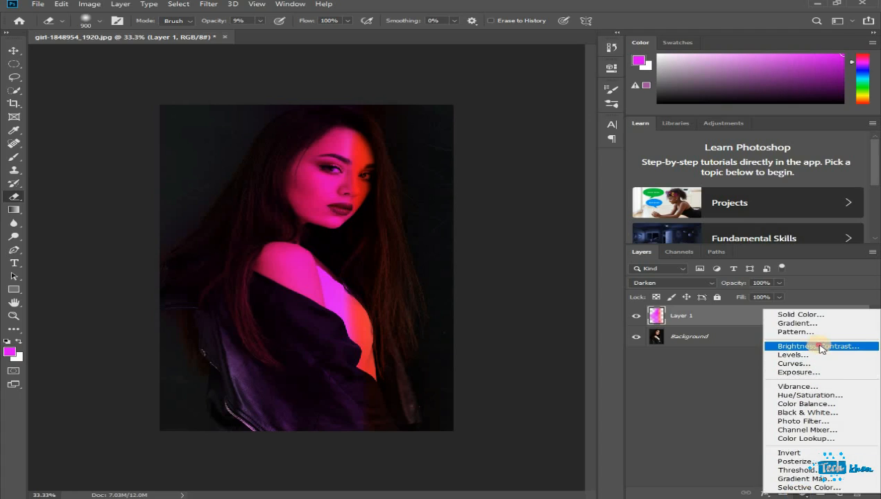
left_click_drag(494, 147, 562, 146)
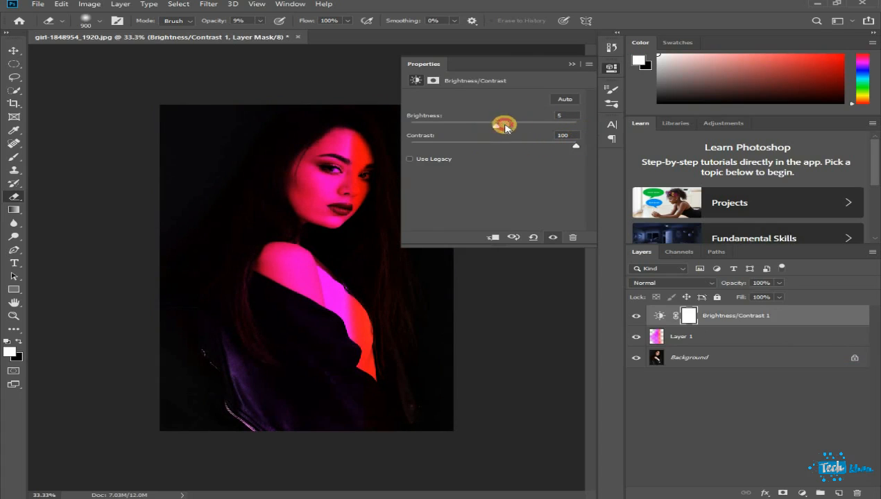
left_click_drag(506, 128, 494, 127)
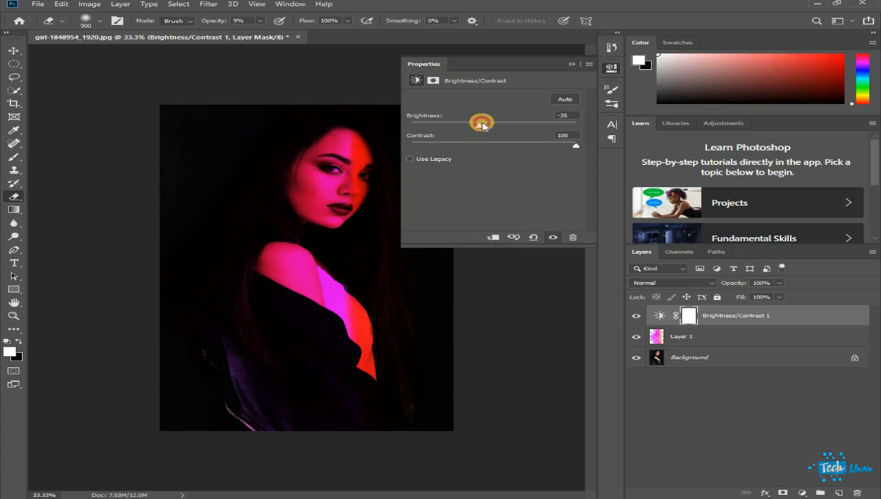
left_click_drag(483, 125, 484, 125)
left_click(568, 65)
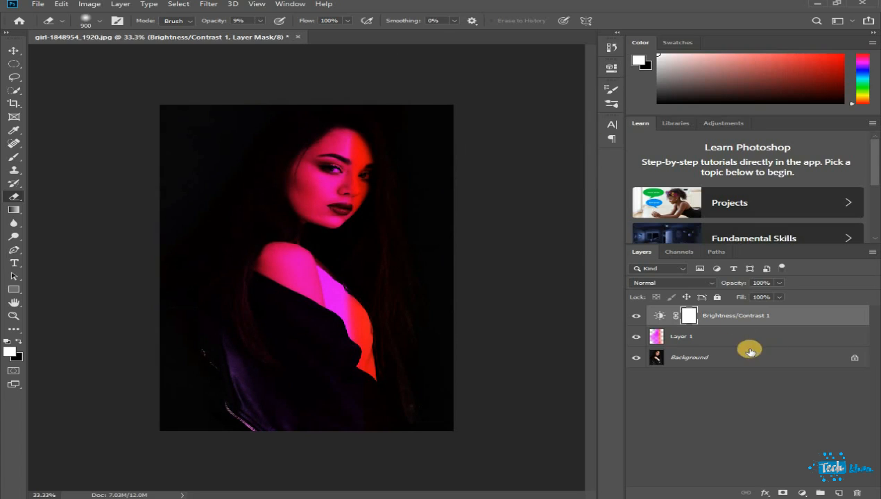
left_click(637, 315)
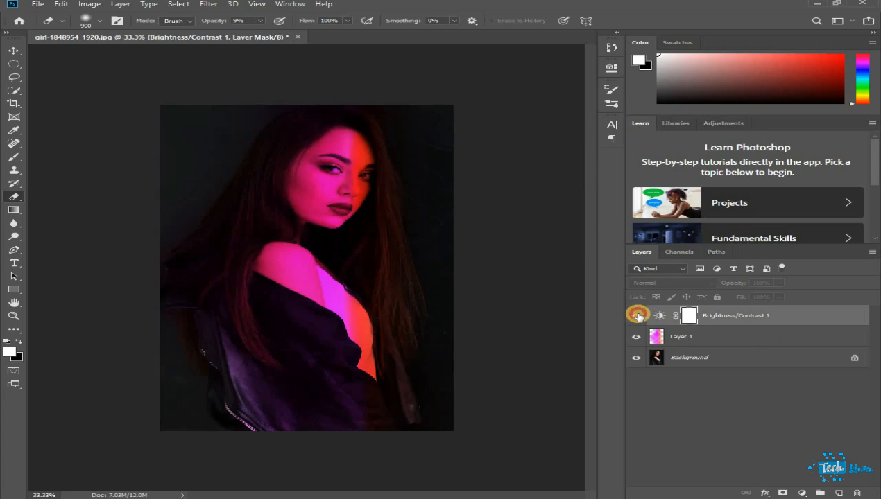
left_click(637, 316)
Reduce the opacity of Layer 1 moderately, and hide the Brightness/Contrast adjustment to compare the result.
left_click(682, 338)
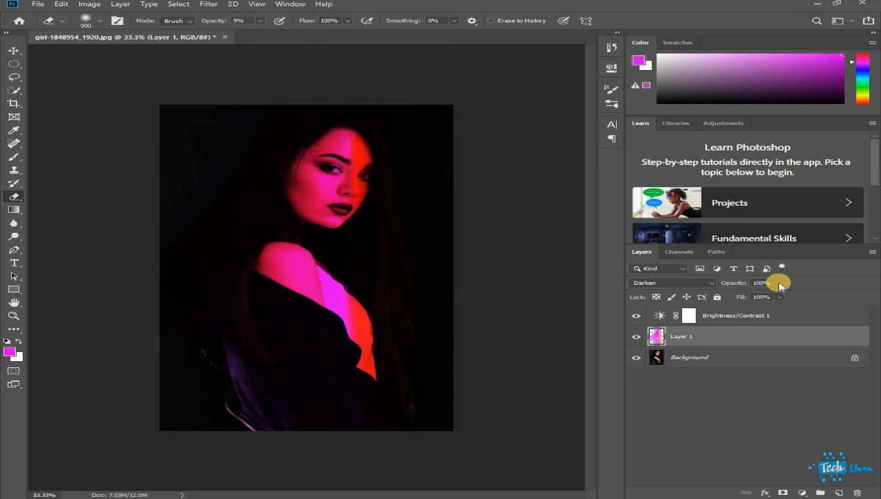
left_click_drag(769, 297, 761, 298)
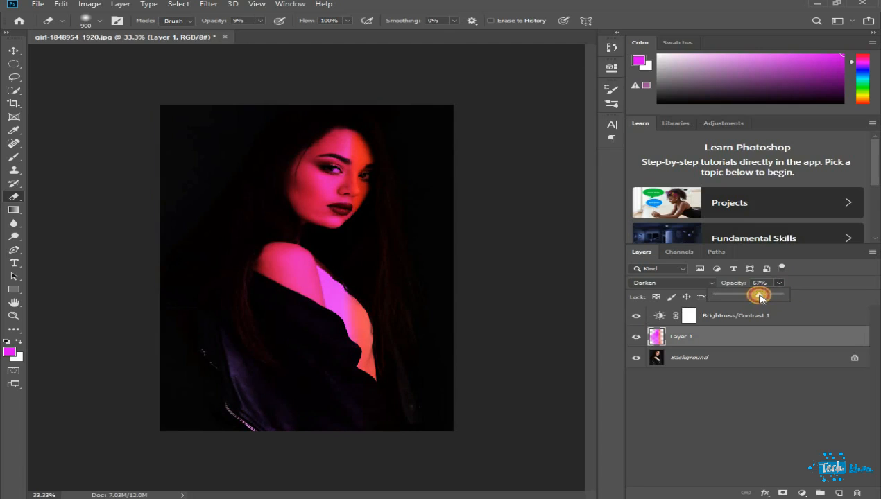
mouse_move(760, 298)
left_mouse_down()
mouse_move(676, 417)
mouse_move(745, 307)
mouse_move(767, 296)
left_mouse_up()
left_click(704, 434)
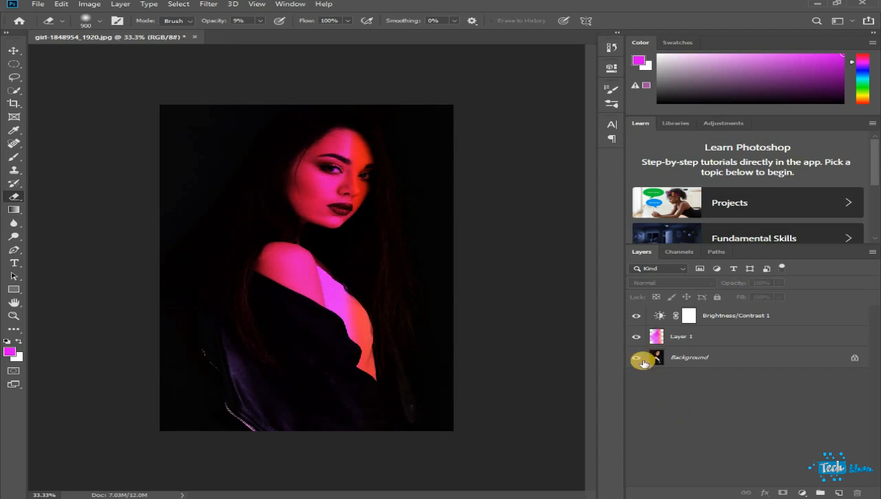
left_click(639, 316)
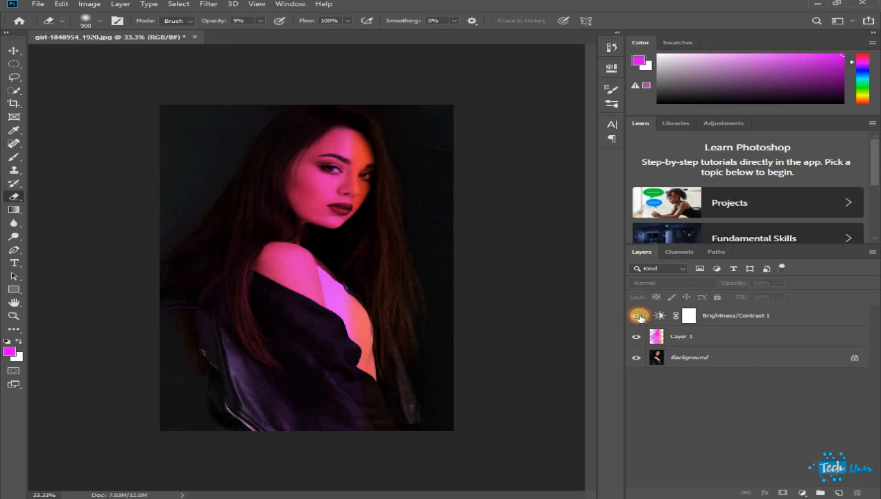
Show the Brightness/Contrast adjustment again, and set the foreground color to red (ff0000) with Layer 1 selected and the Eraser active.
left_click(639, 317)
left_click(659, 337)
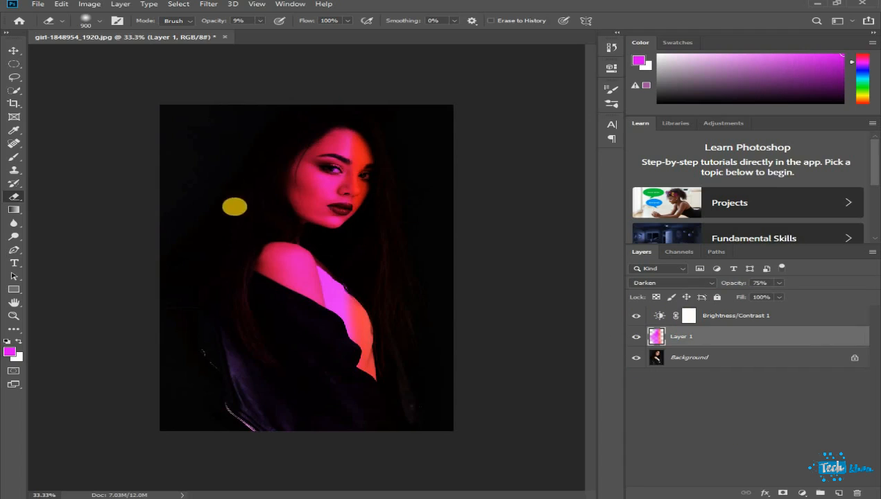
left_click(12, 351)
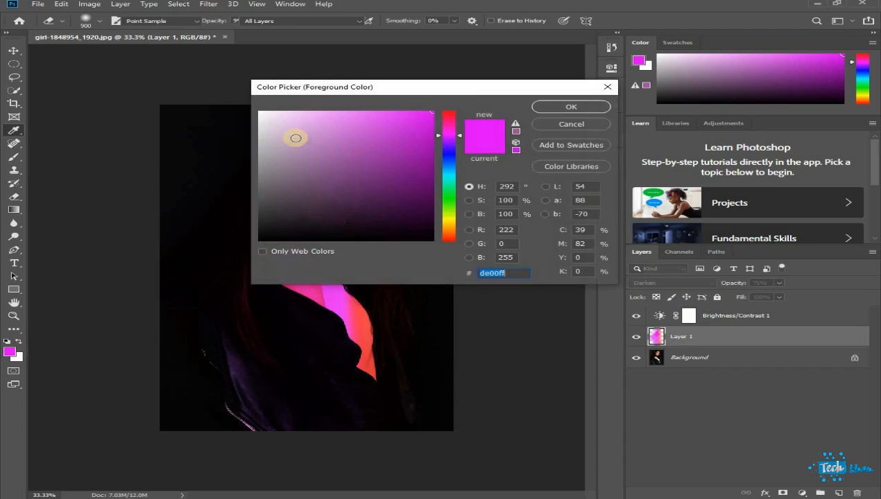
left_click_drag(443, 119, 459, 91)
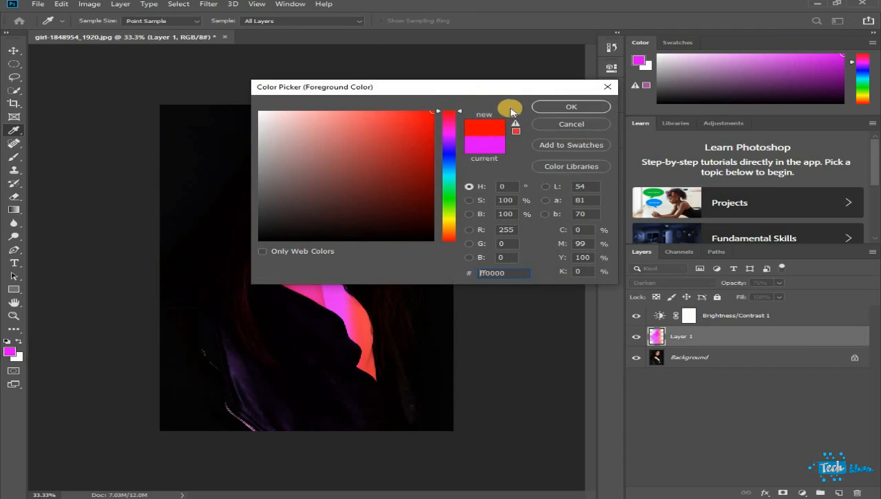
left_click(563, 107)
key("e")
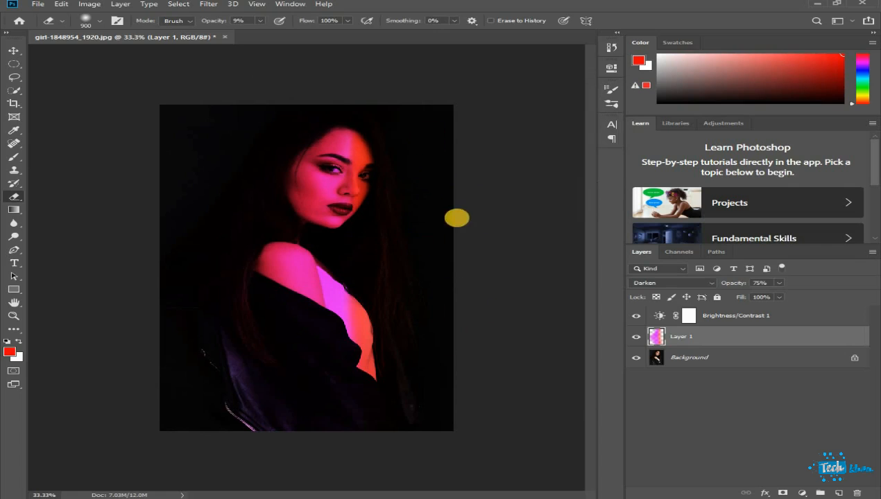
Stamp all visible layers into a new layer above Brightness/Contrast 1, and add a Levels adjustment layer on top.
left_click(757, 317)
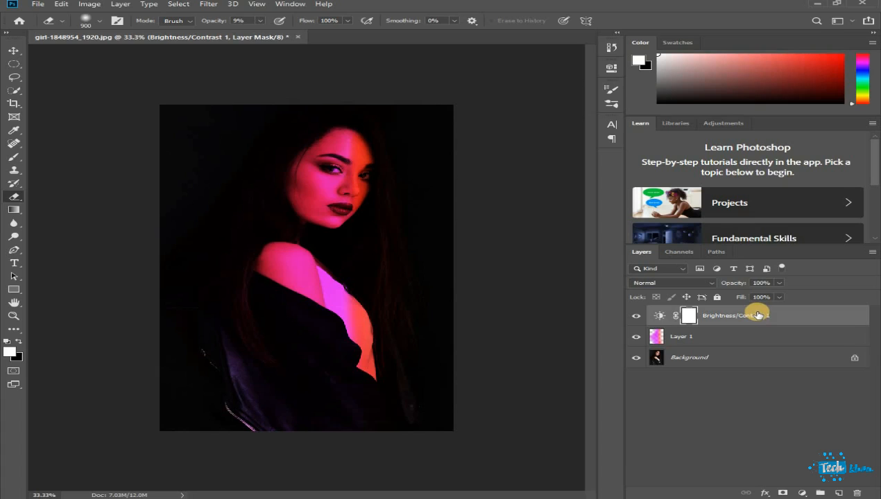
key("ctrl+shift+alt+e")
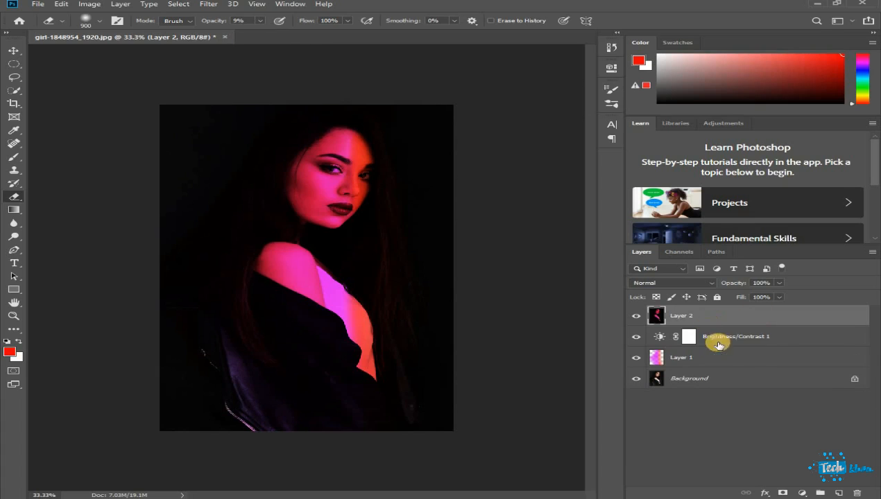
left_click(801, 493)
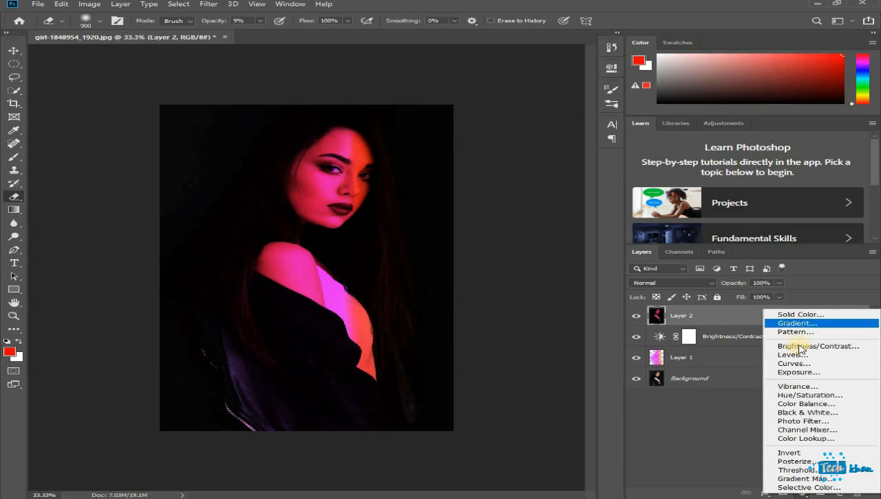
left_click(799, 355)
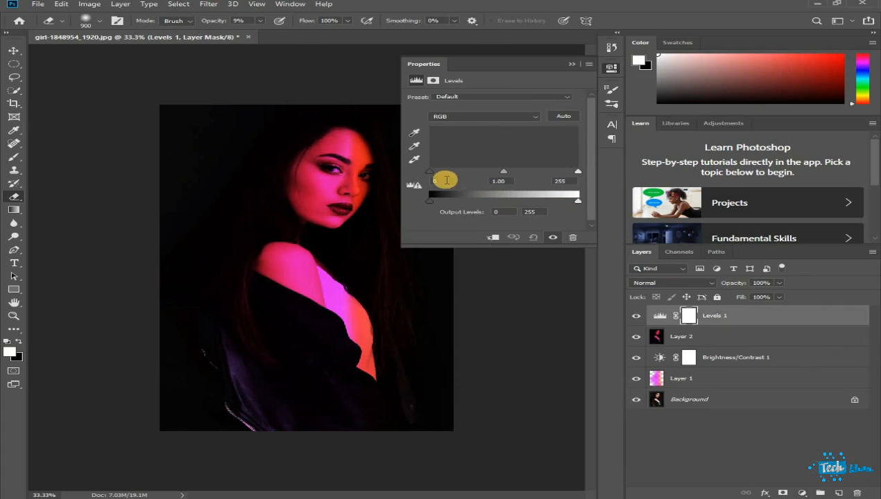
Set the Levels shadow input to 11 and midtones to 0.94, trying a highlight input of about 231 before returning it to 255.
mouse_move(501, 174)
left_mouse_down()
mouse_move(488, 173)
mouse_move(513, 172)
left_mouse_up()
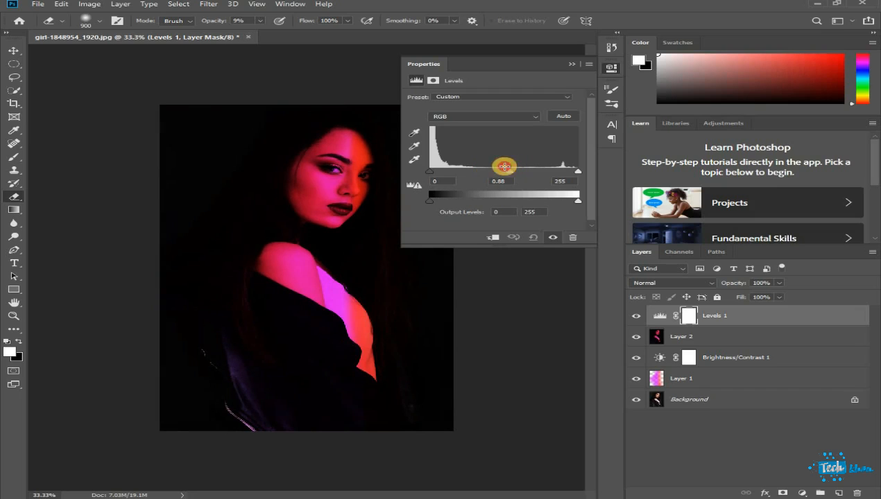
left_click_drag(441, 174, 431, 174)
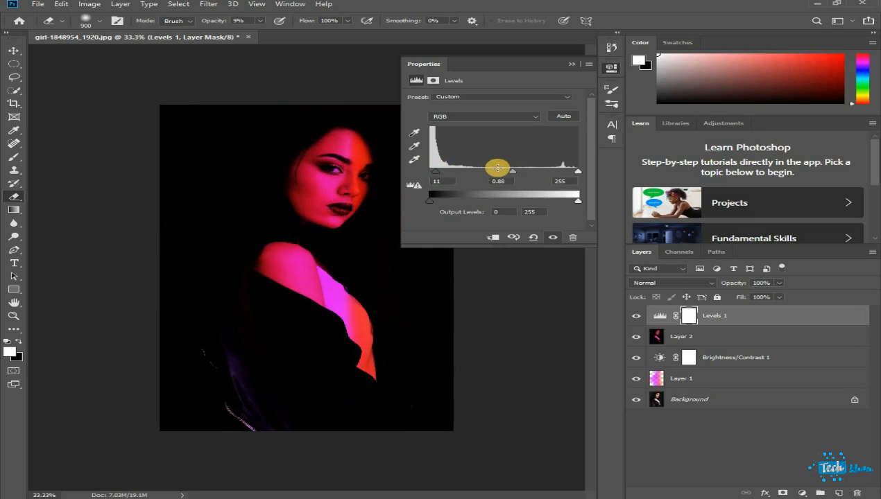
left_click_drag(513, 174, 501, 174)
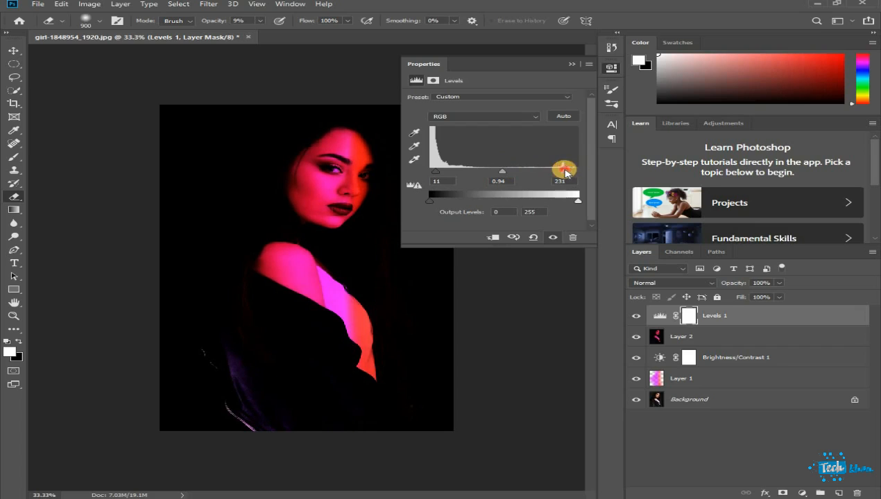
left_click_drag(579, 173, 560, 174)
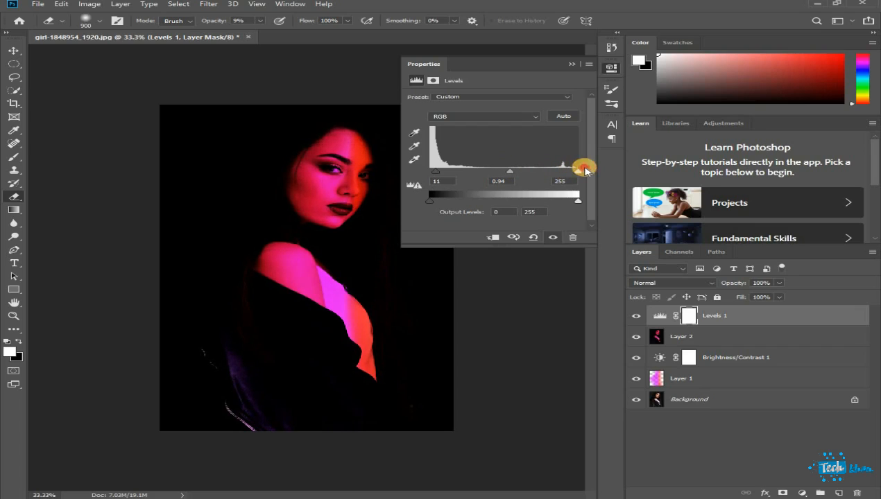
left_click(569, 65)
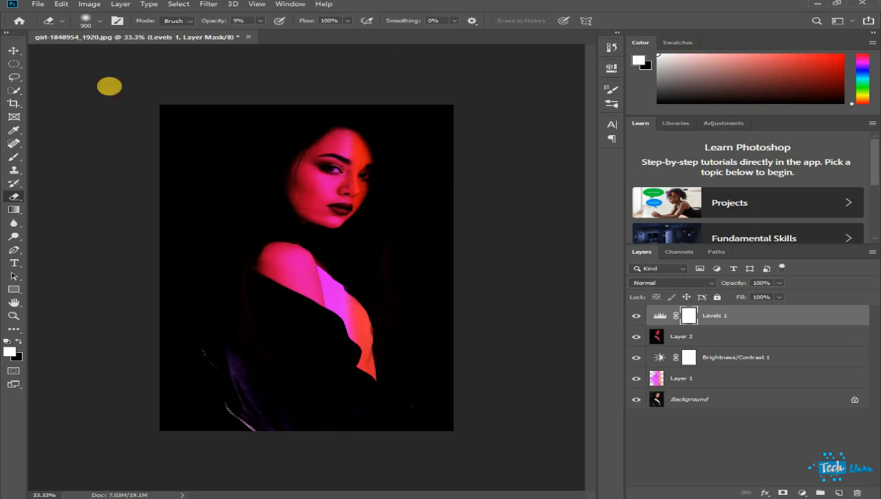
Switch to the Move tool and compare the portrait with and without the Levels adjustment, leaving the adjustment shown.
left_click(13, 52)
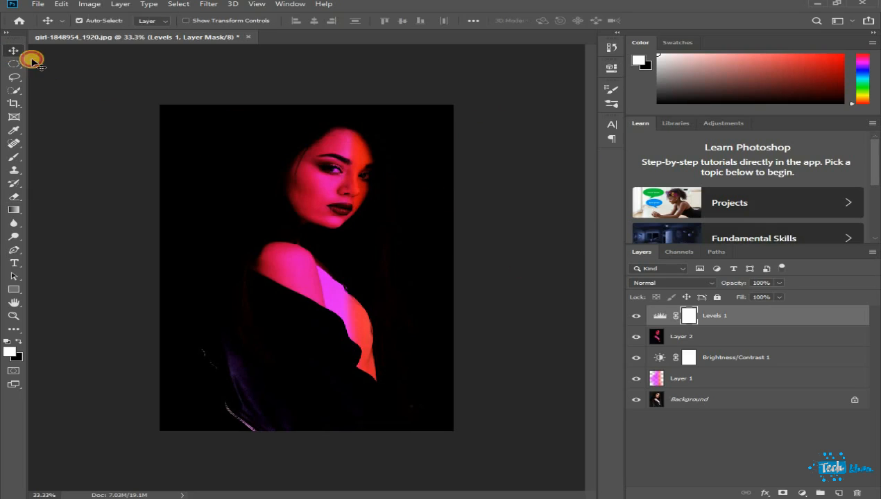
left_click(637, 318)
left_click(637, 317)
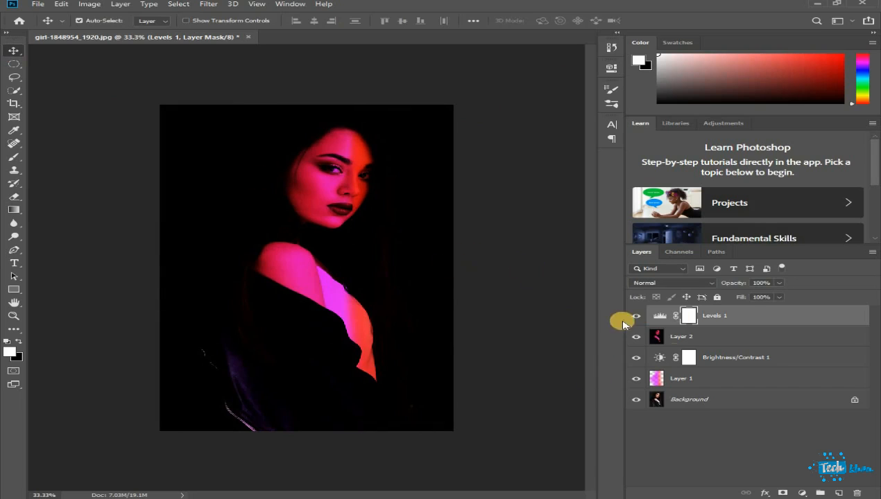